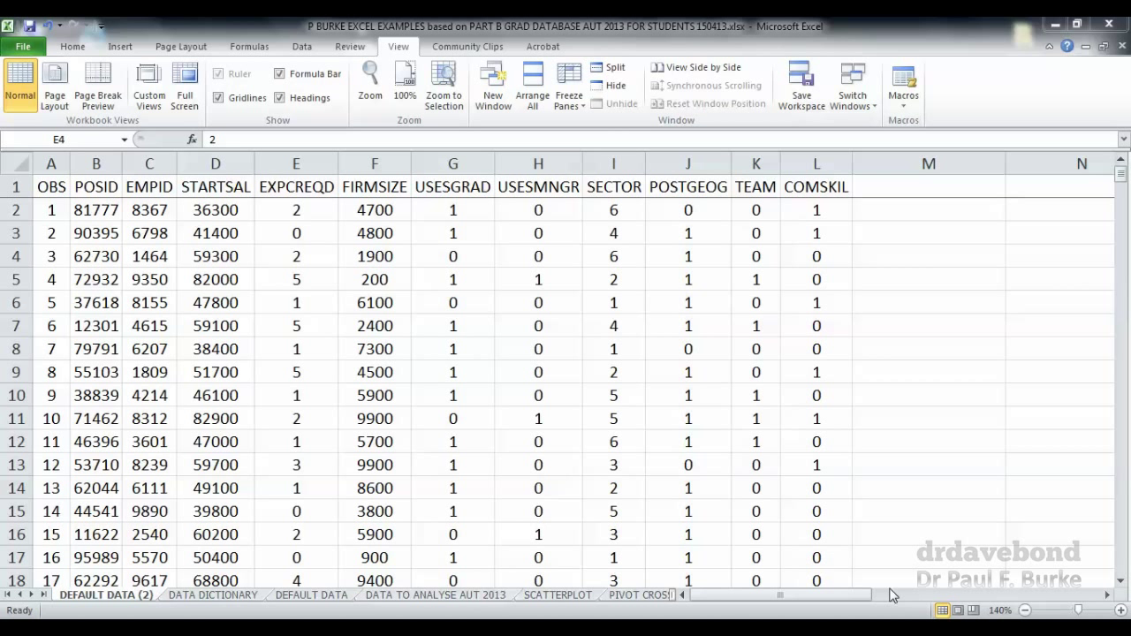
Sort the entire worksheet by the values in STARTSAL, from smallest to largest, keeping the header row
click(308, 52)
click(303, 46)
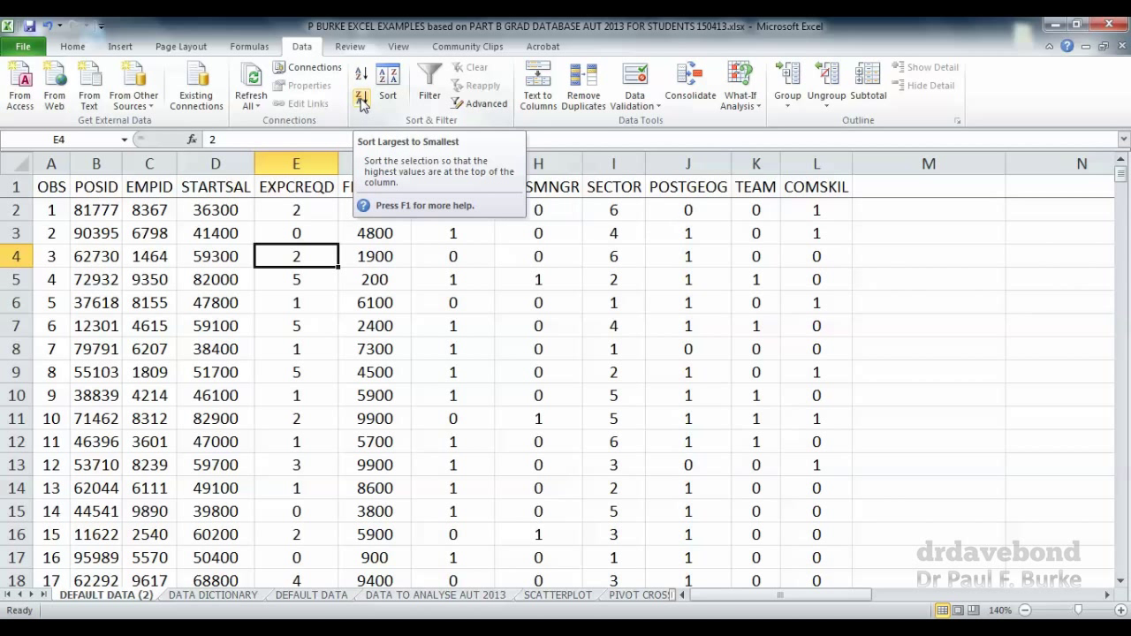
click(313, 236)
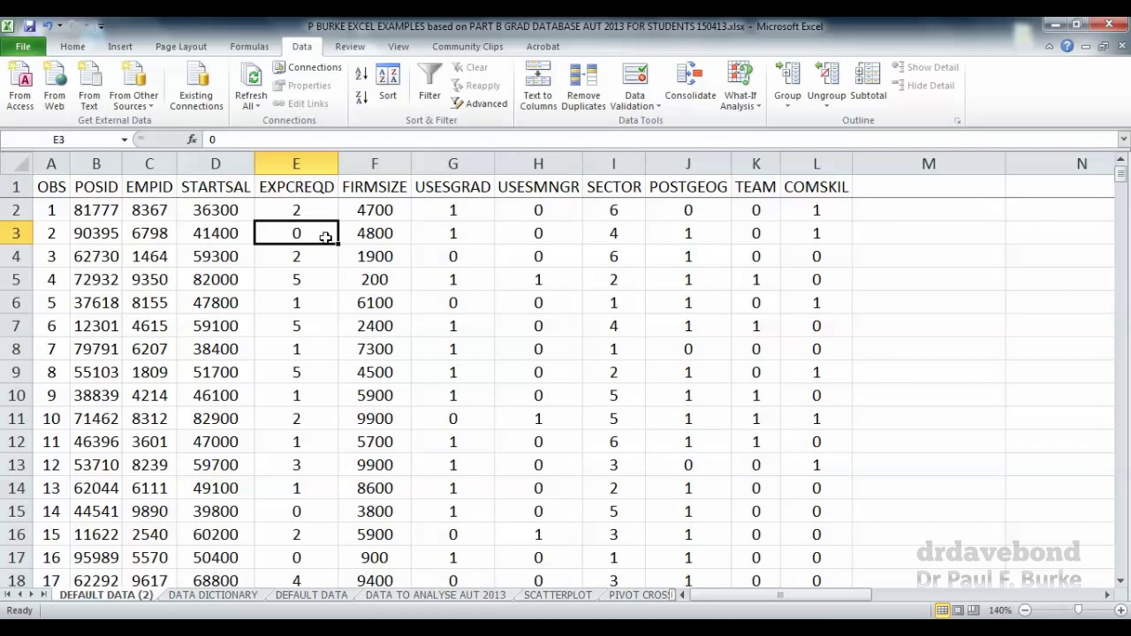
click(15, 160)
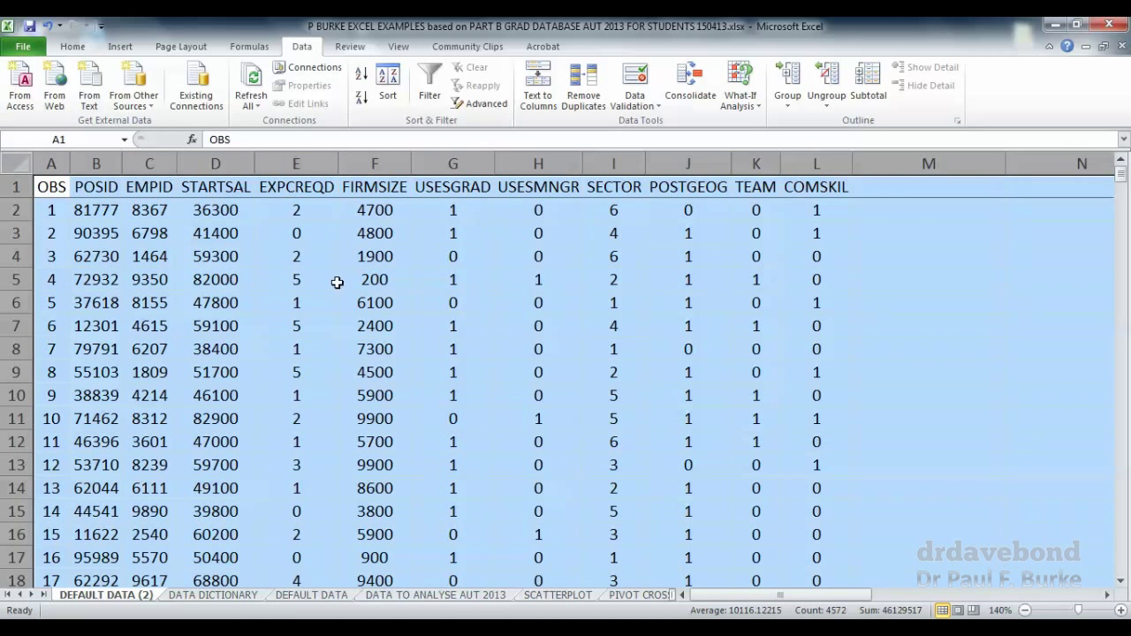
click(389, 99)
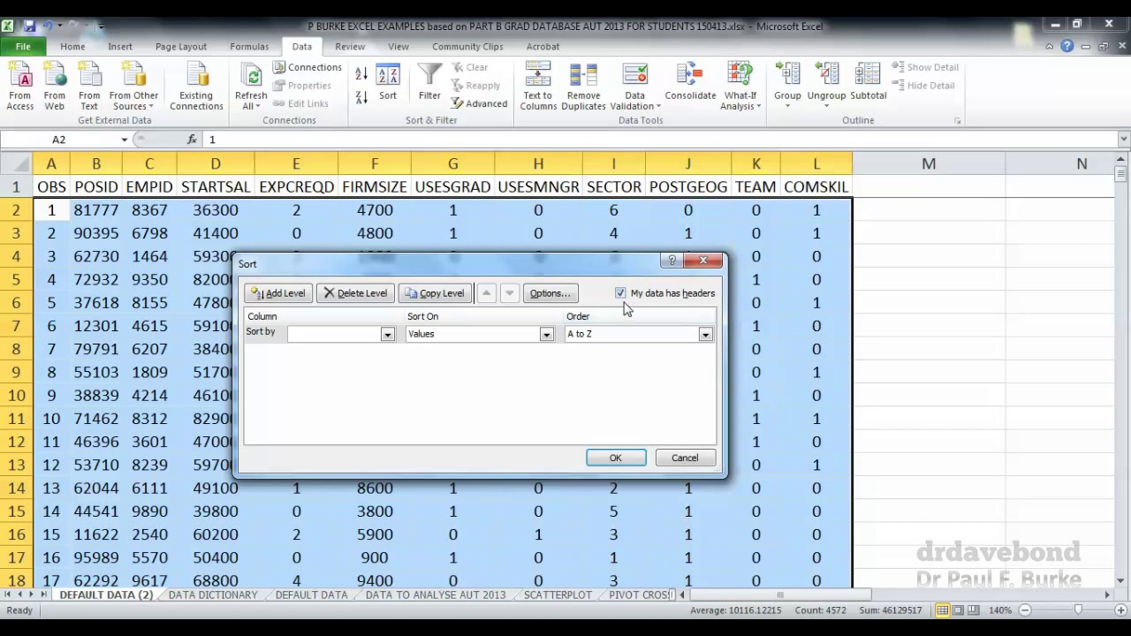
click(388, 335)
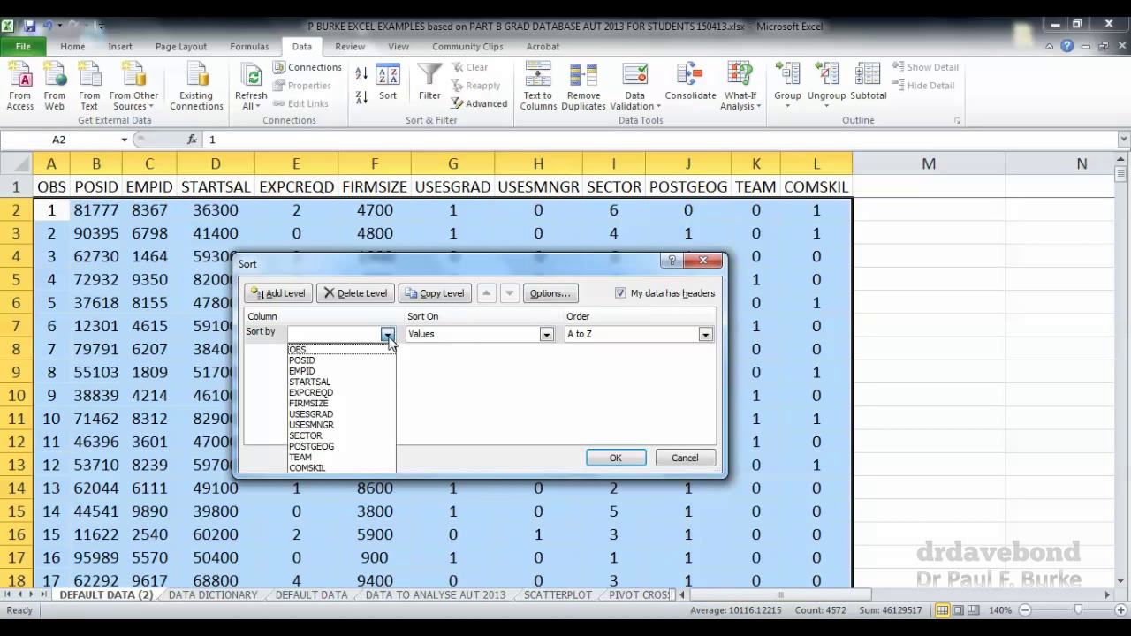
click(371, 388)
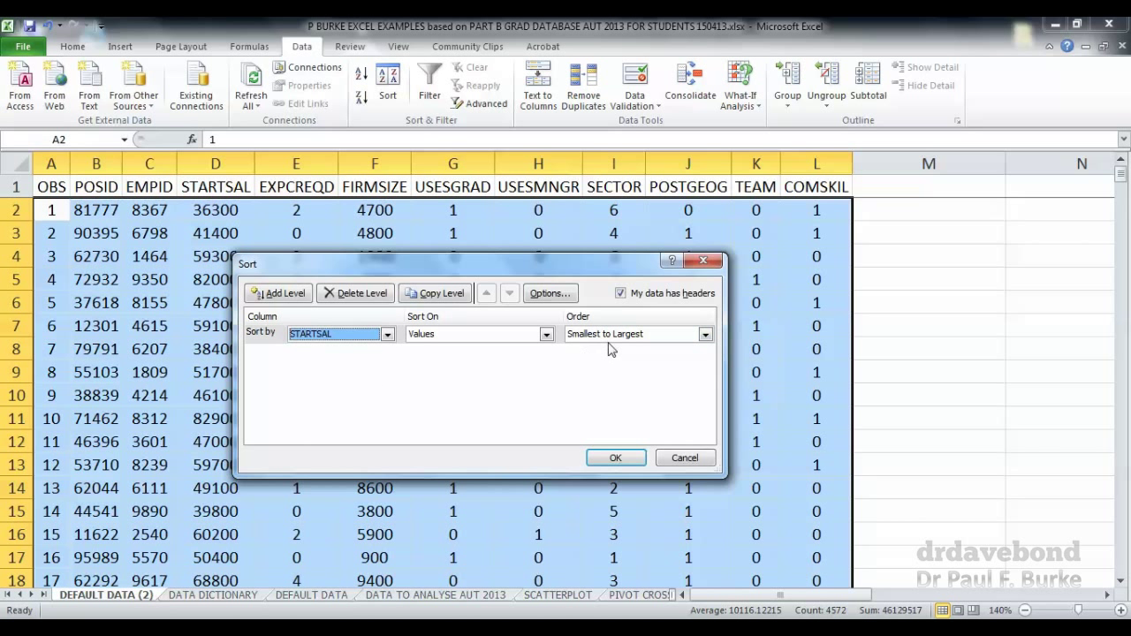
click(705, 335)
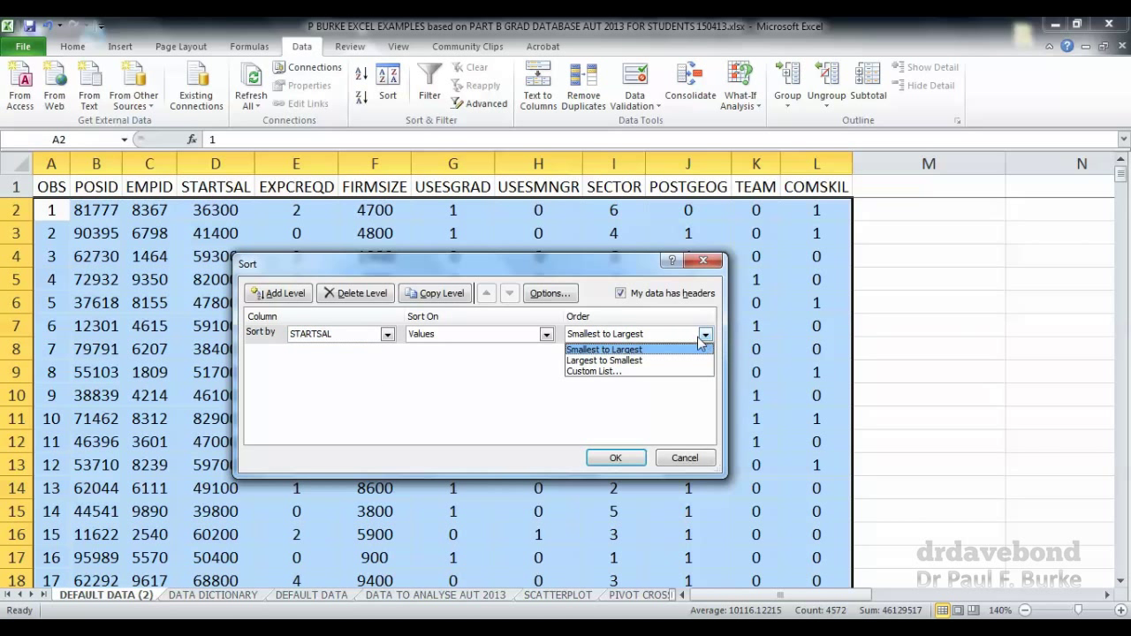
click(694, 349)
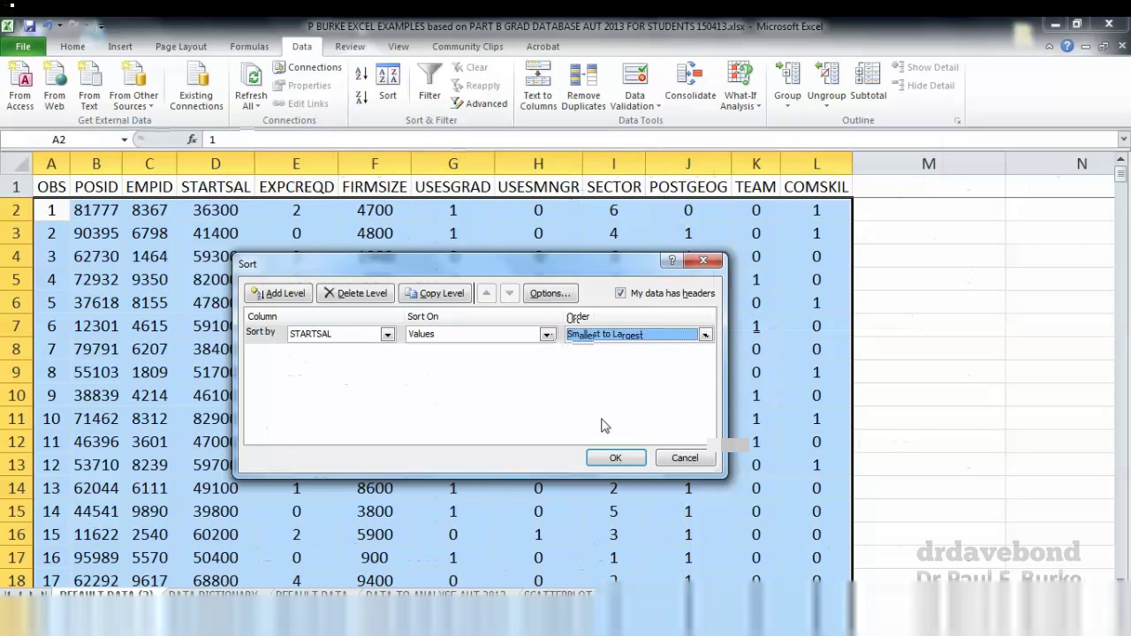
click(616, 460)
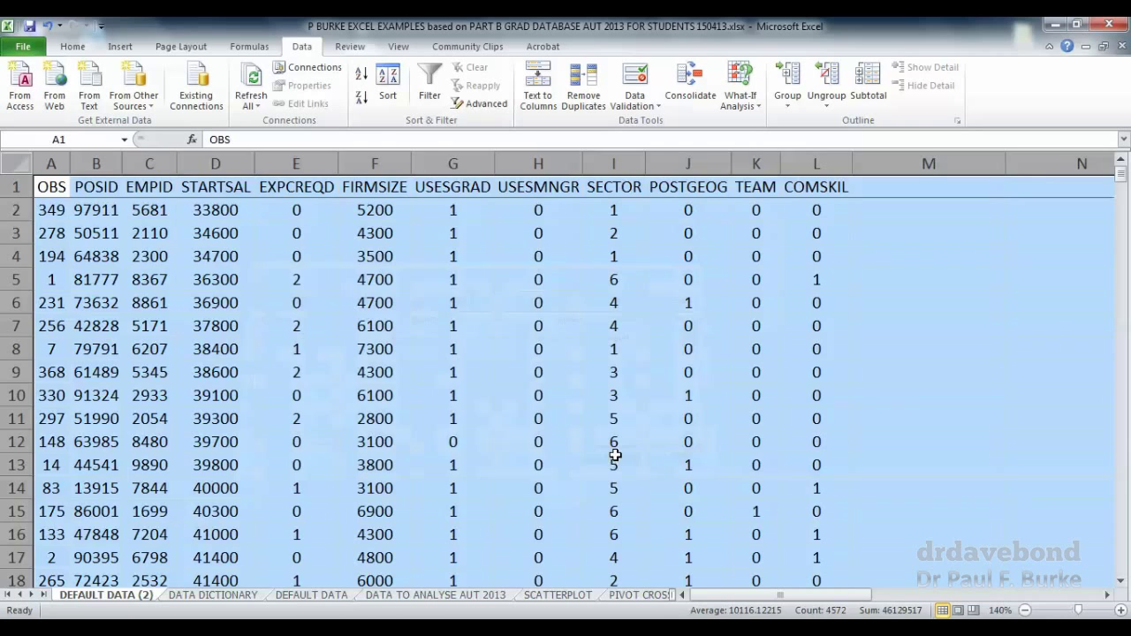
Look down the STARTSAL column to check the order of the starting salaries, and return to the first records
click(219, 221)
scroll(220, 221, down, 8)
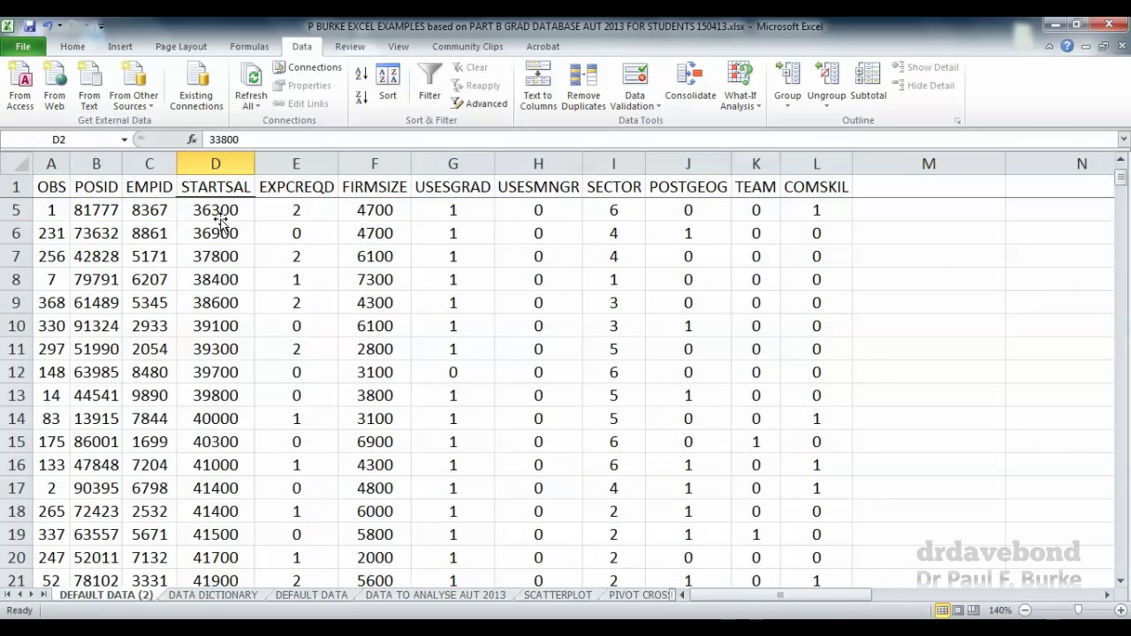
scroll(219, 219, down, 9)
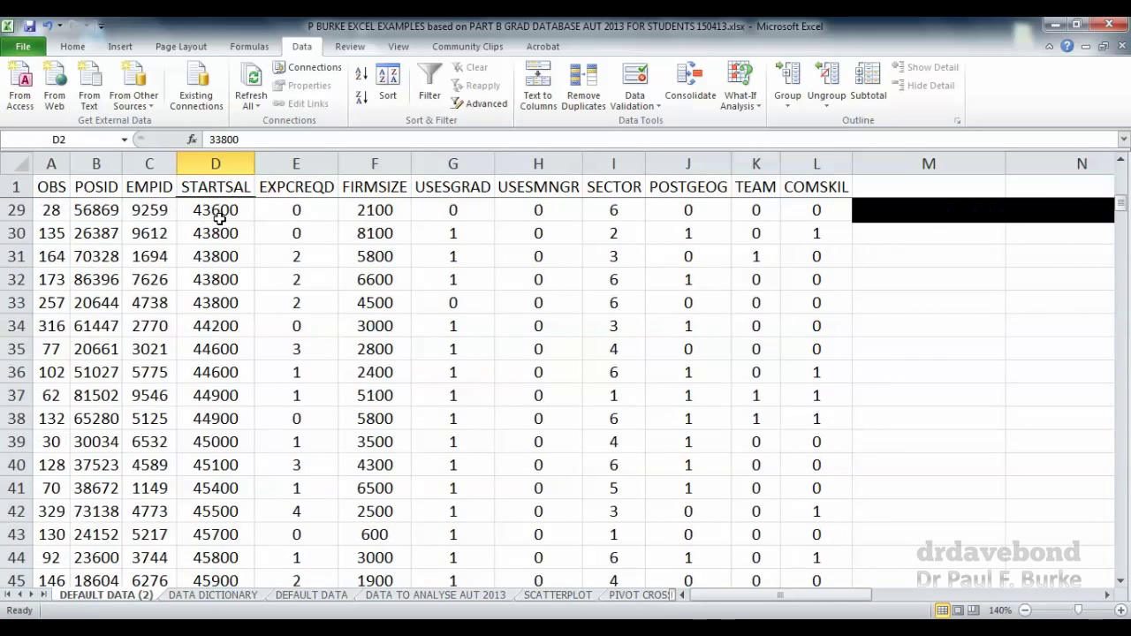
scroll(219, 219, down, 1)
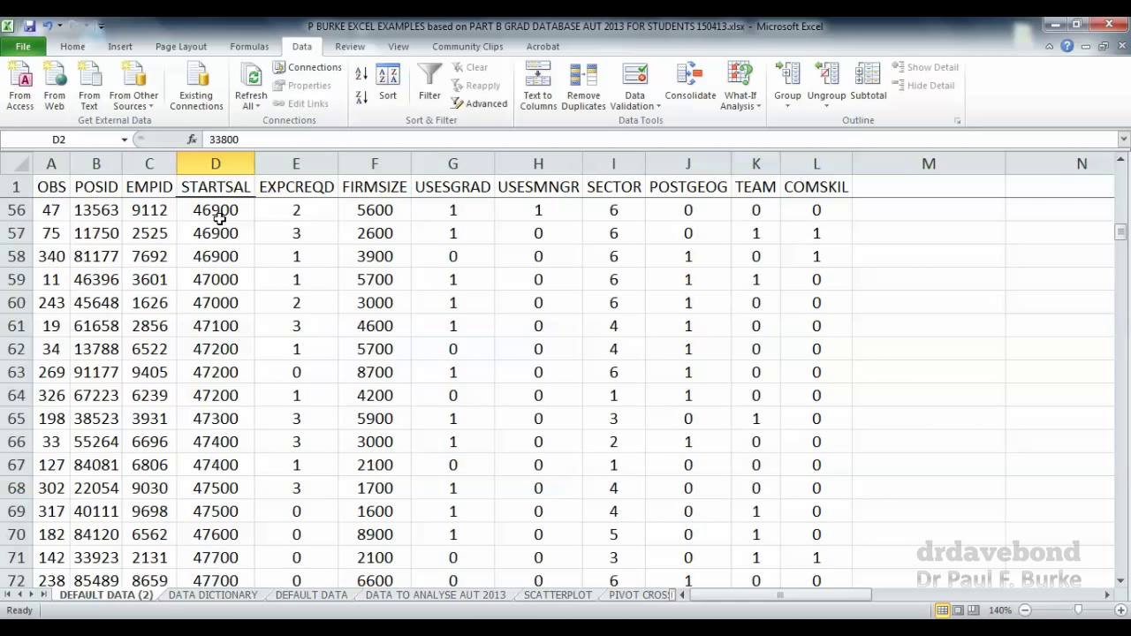
scroll(219, 219, up, 18)
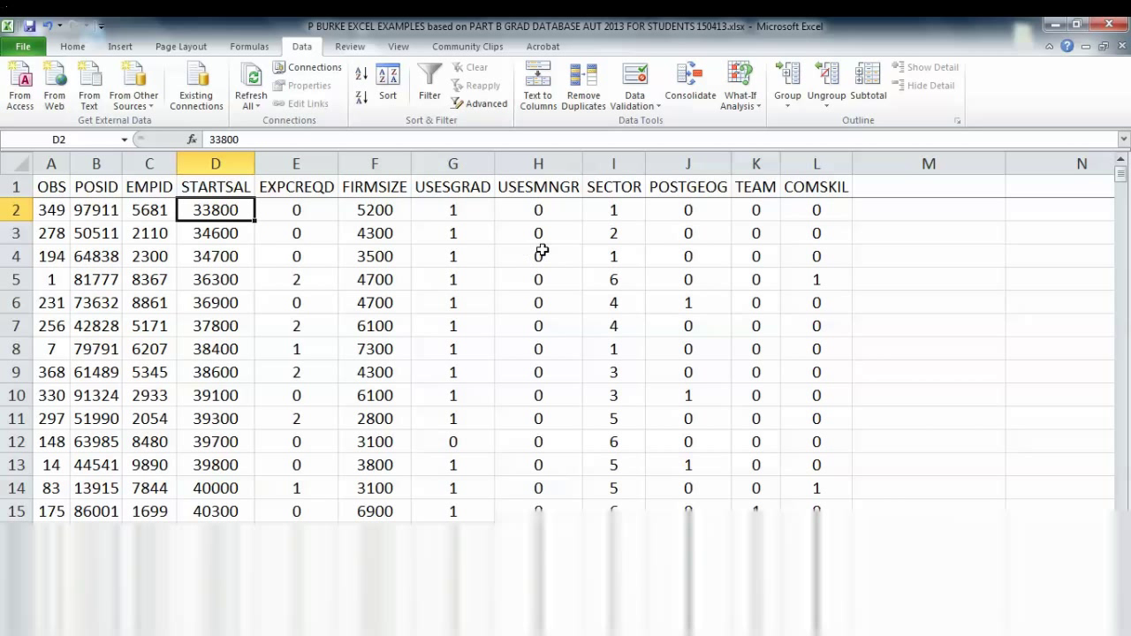
Replace the existing STARTSAL sort level with a new level that sorts by SECTOR, smallest to largest
click(388, 89)
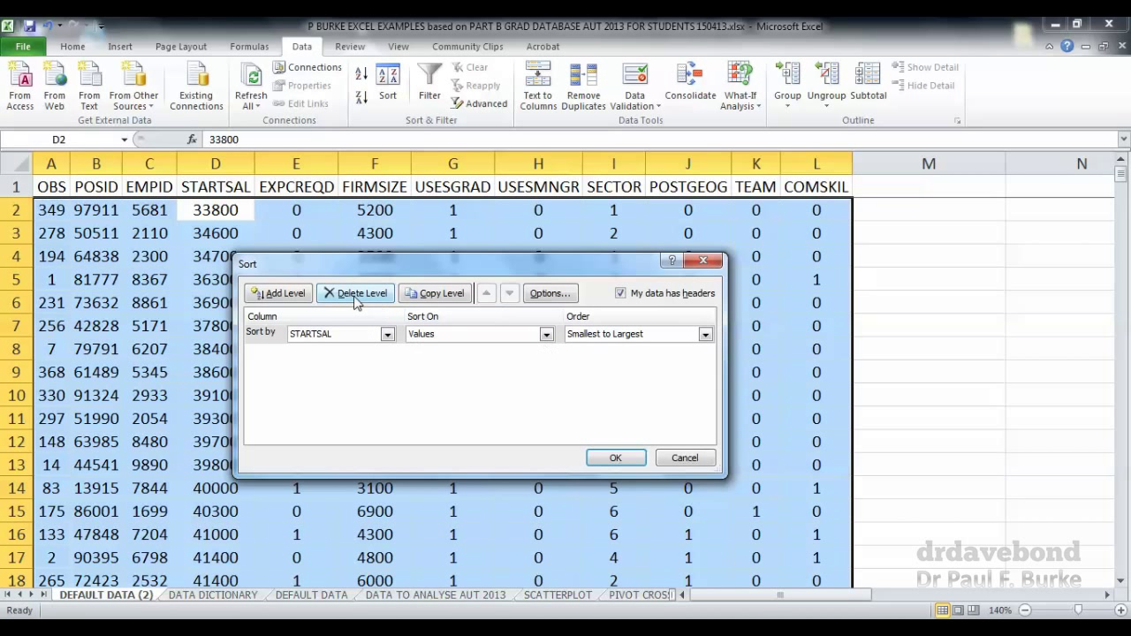
click(356, 294)
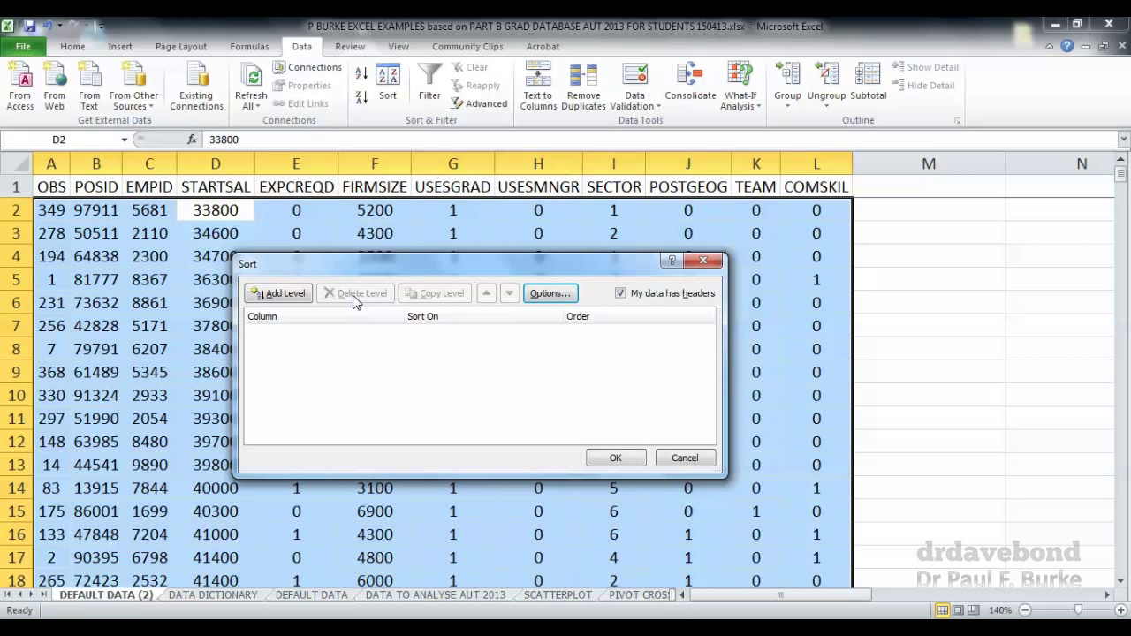
click(302, 295)
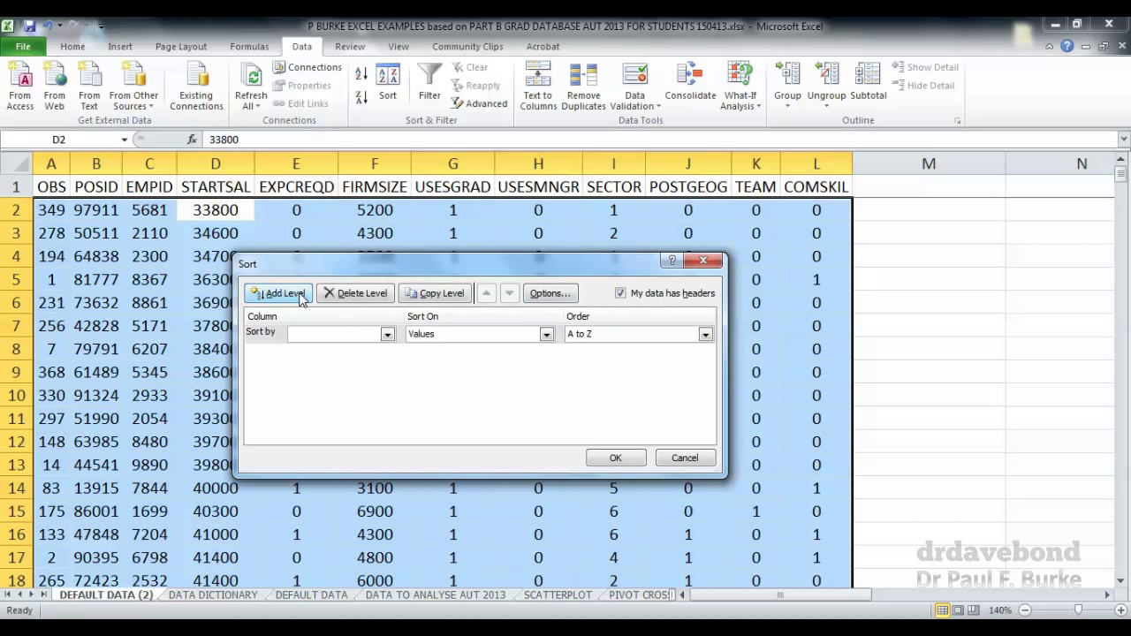
click(388, 335)
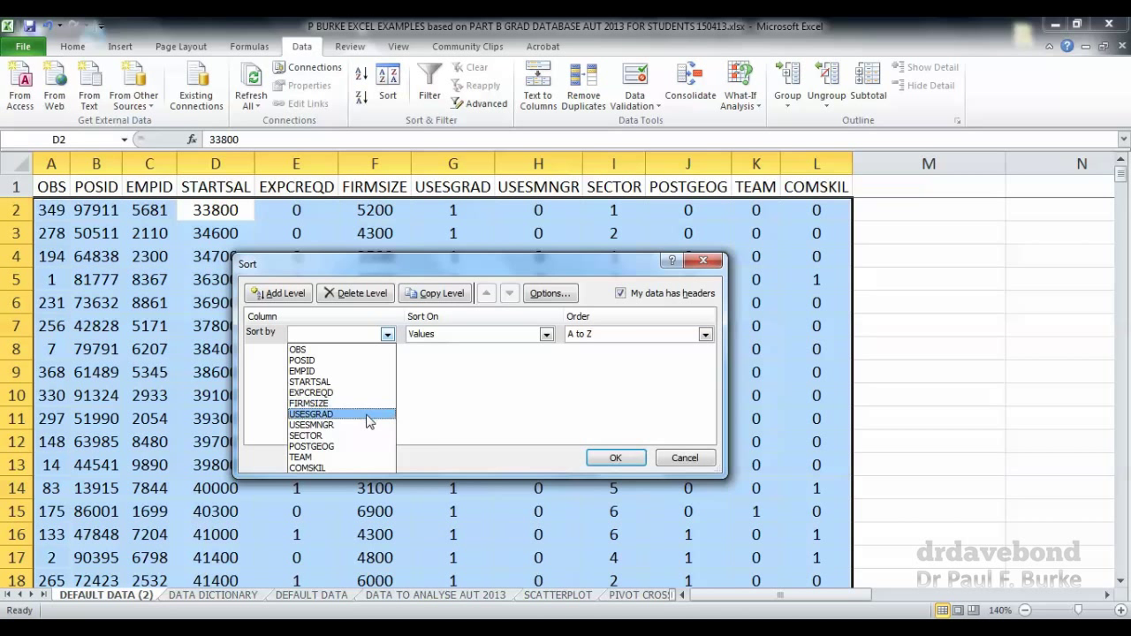
click(369, 442)
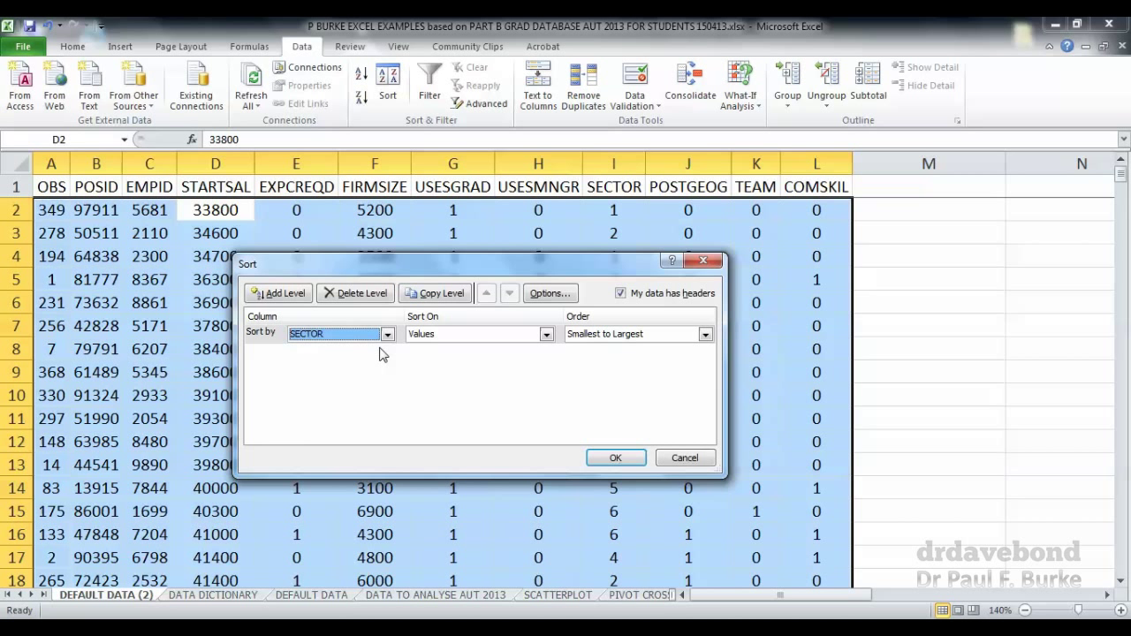
Add a second sort level on STARTSAL, smallest to largest, and apply the two-level sort
click(309, 293)
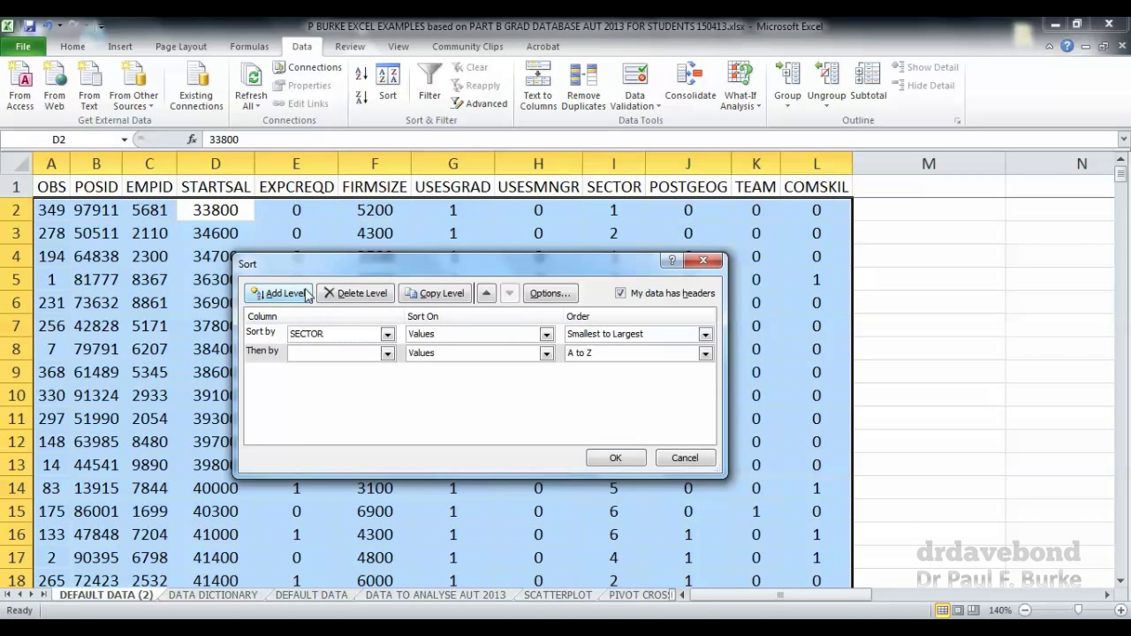
click(387, 354)
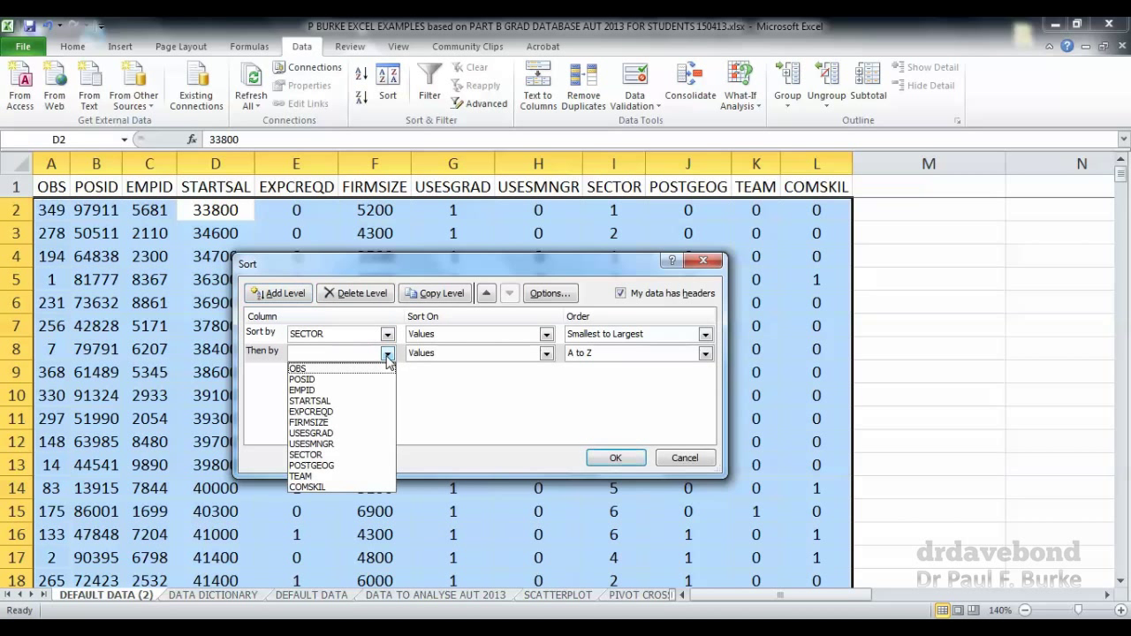
click(361, 400)
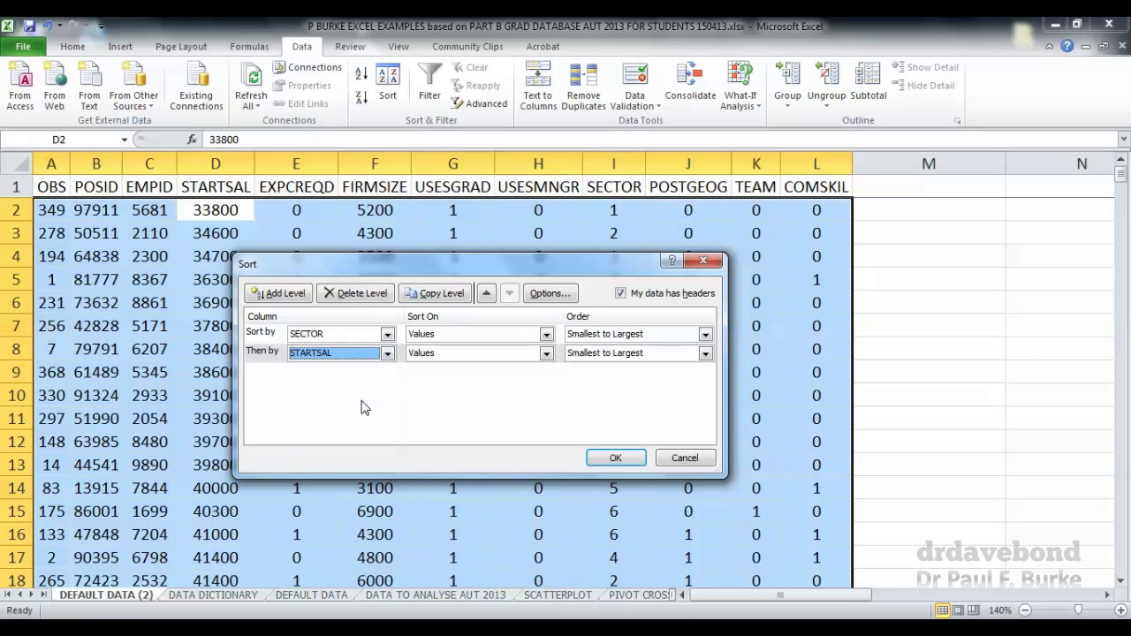
click(614, 459)
Look through the SECTOR column to check how the records are grouped by sector
click(631, 219)
scroll(633, 223, down, 1)
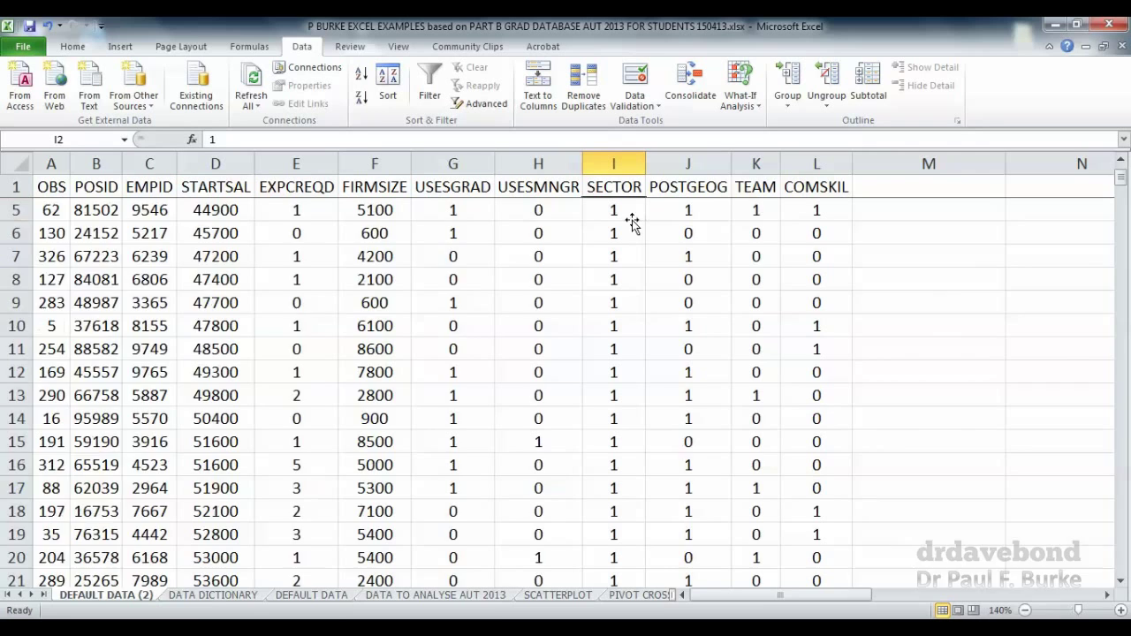
scroll(633, 223, down, 9)
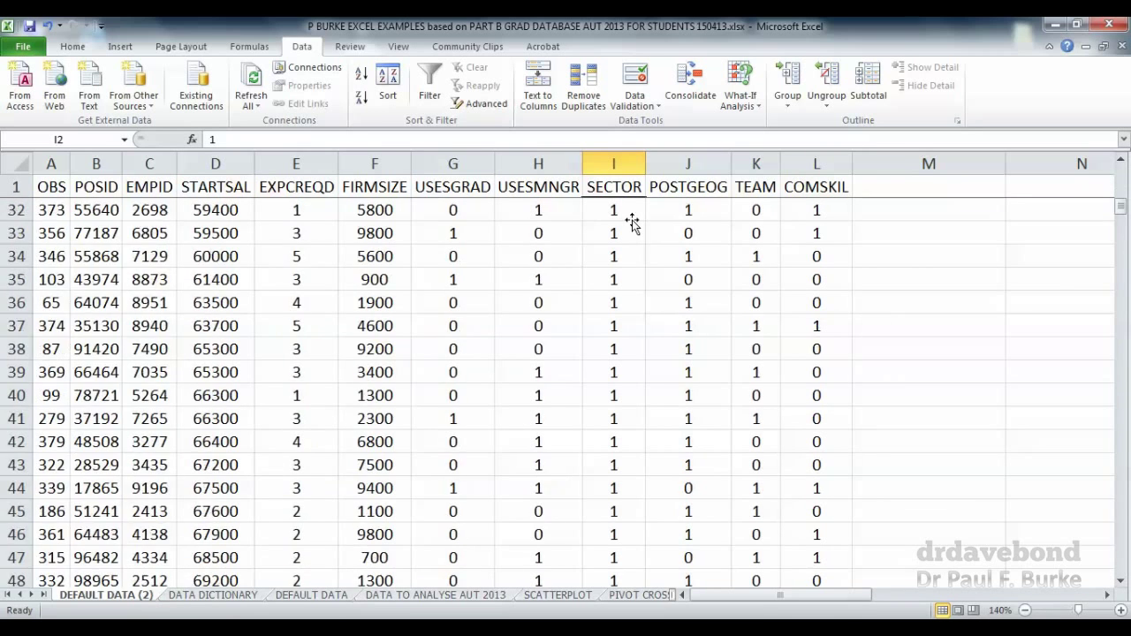
scroll(633, 223, down, 6)
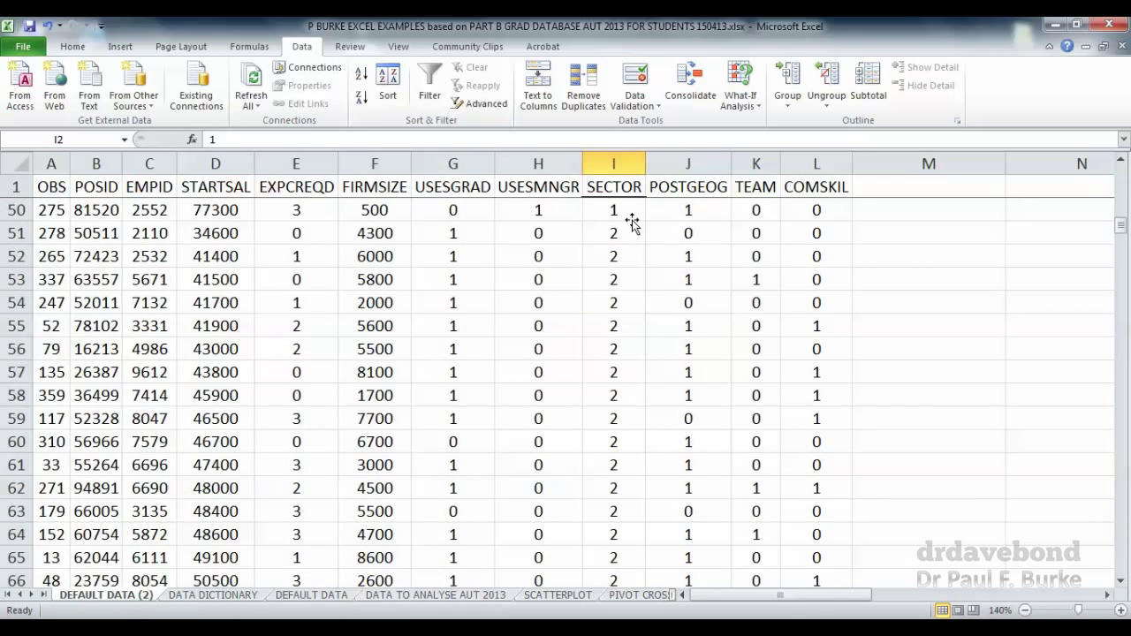
scroll(633, 223, down, 20)
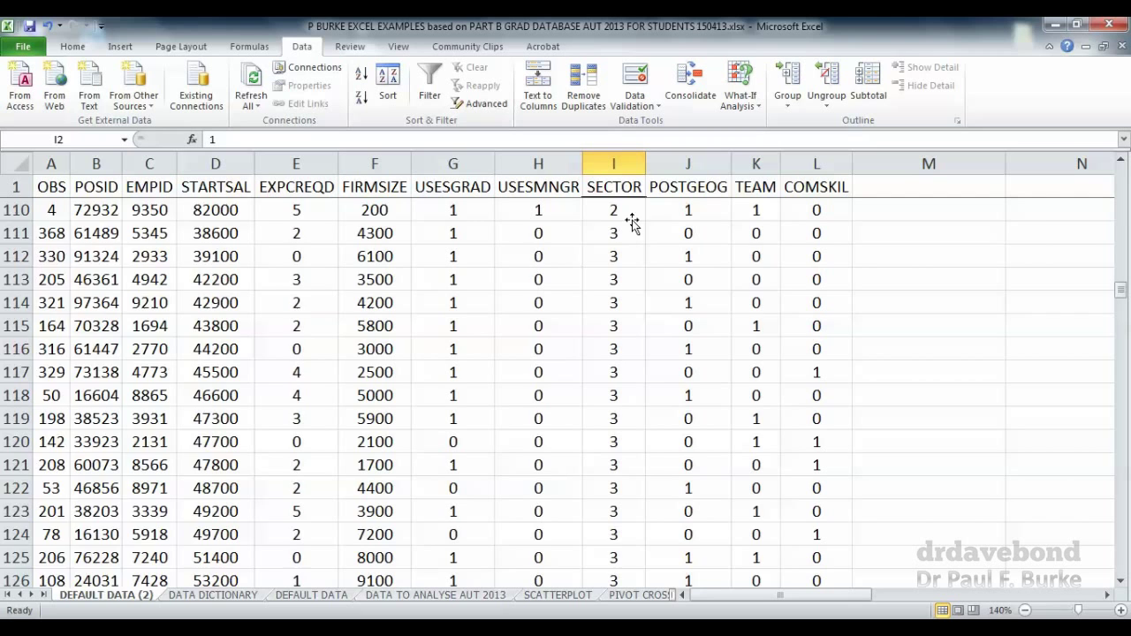
click(632, 217)
scroll(633, 223, up, 20)
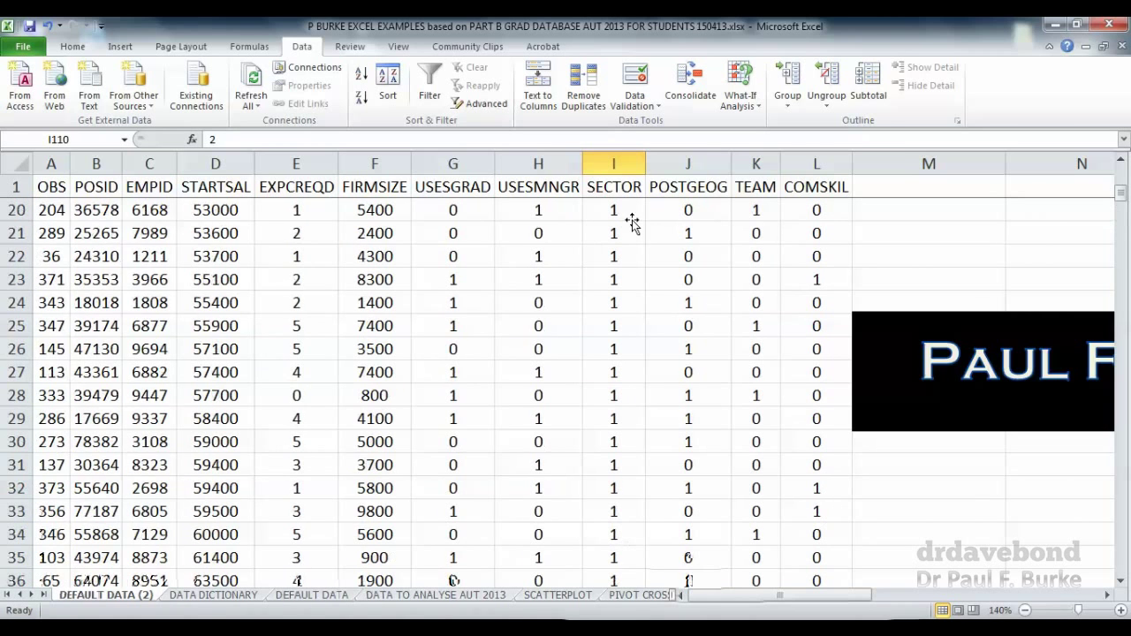
Examine the STARTSAL values within sector 1 and compare its last salary with the first one in sector 2
click(216, 306)
scroll(218, 309, down, 3)
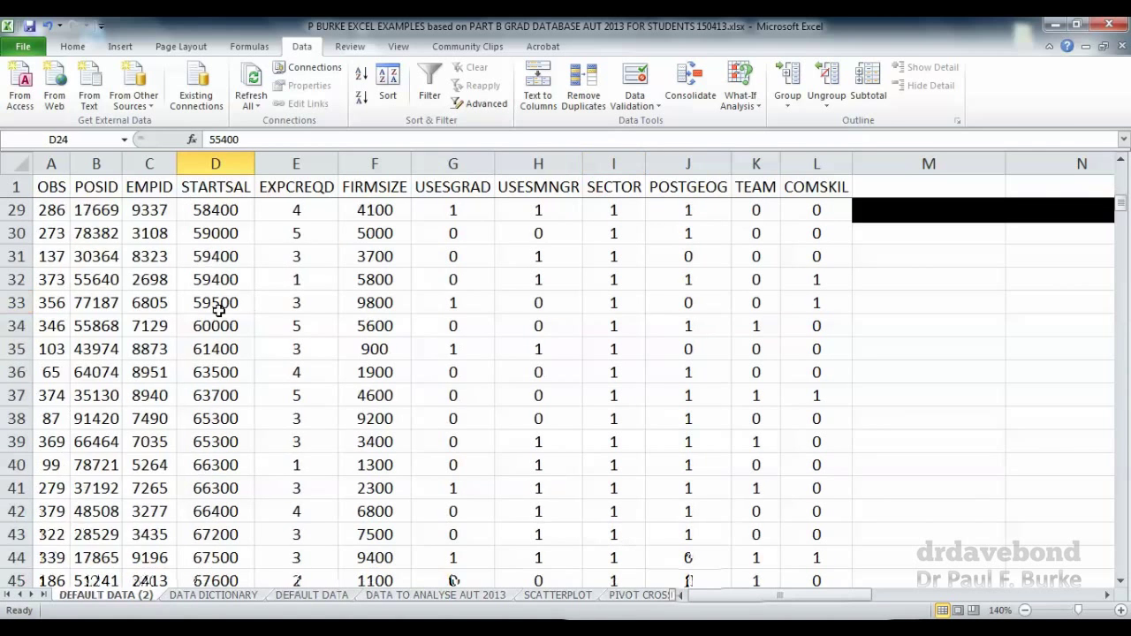
scroll(219, 305, down, 6)
scroll(223, 269, up, 1)
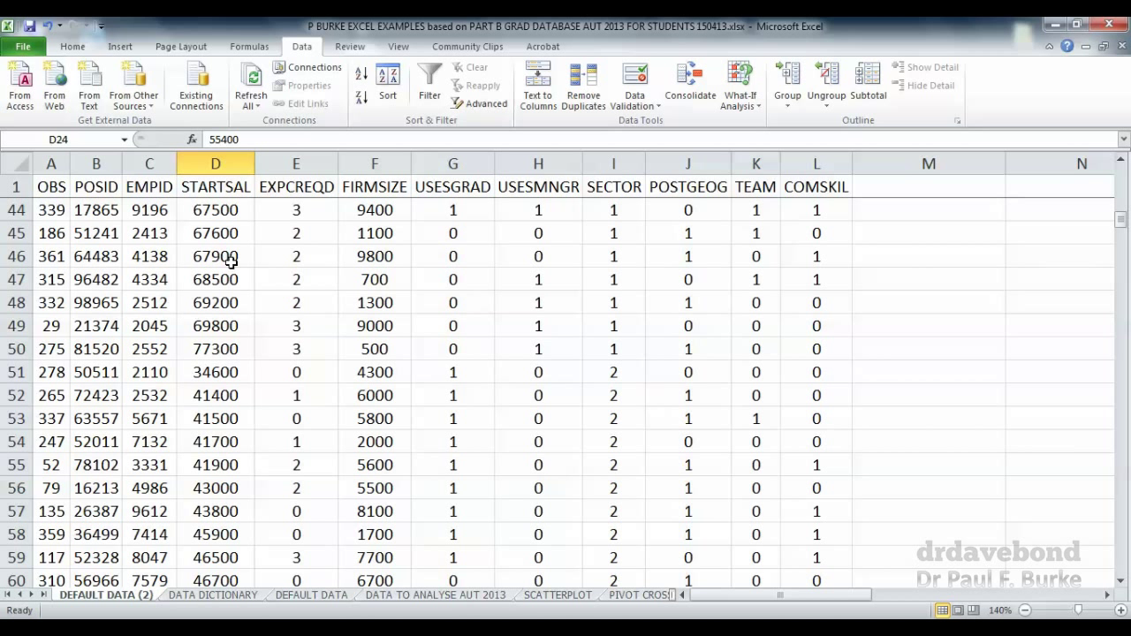
click(223, 345)
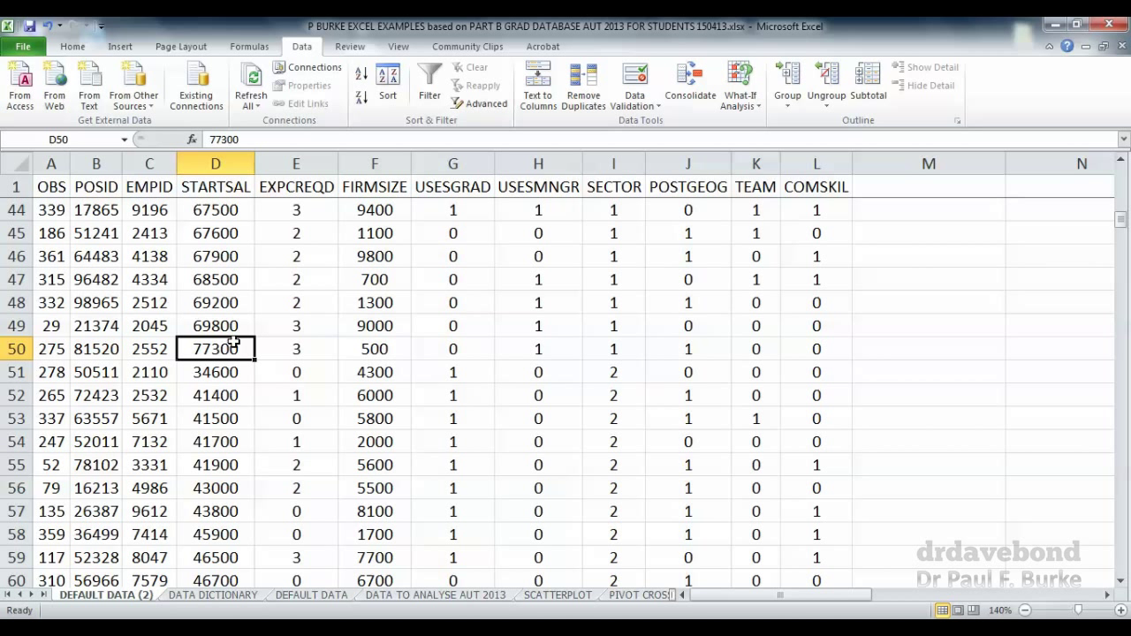
click(232, 375)
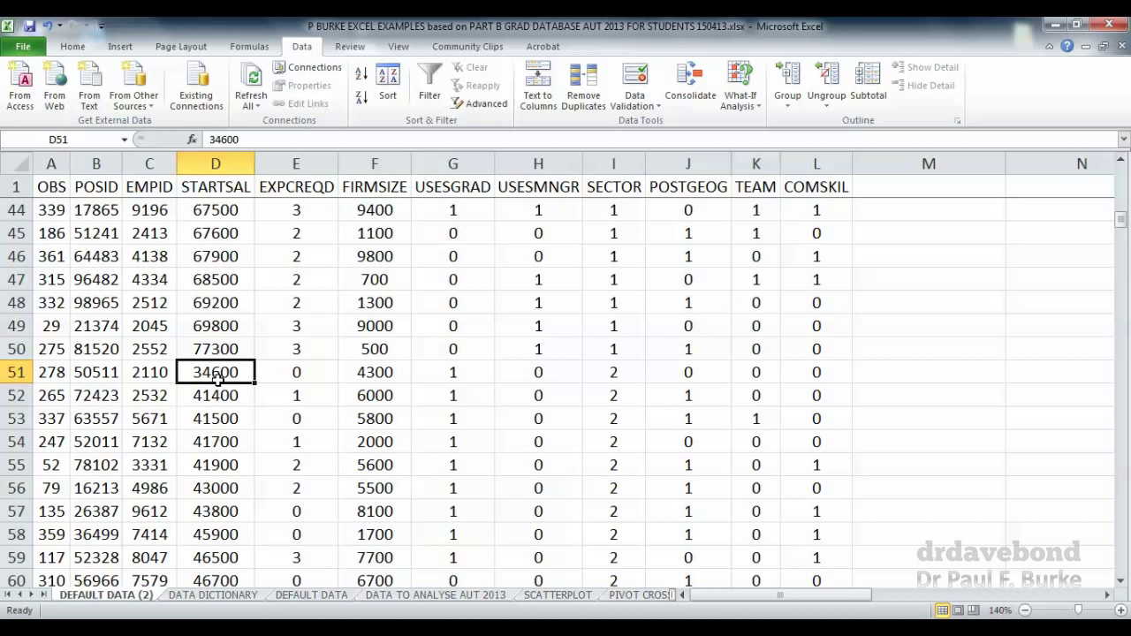
Examine the STARTSAL values through sector 2 and compare its last salary with the first one in sector 3
scroll(218, 378, down, 10)
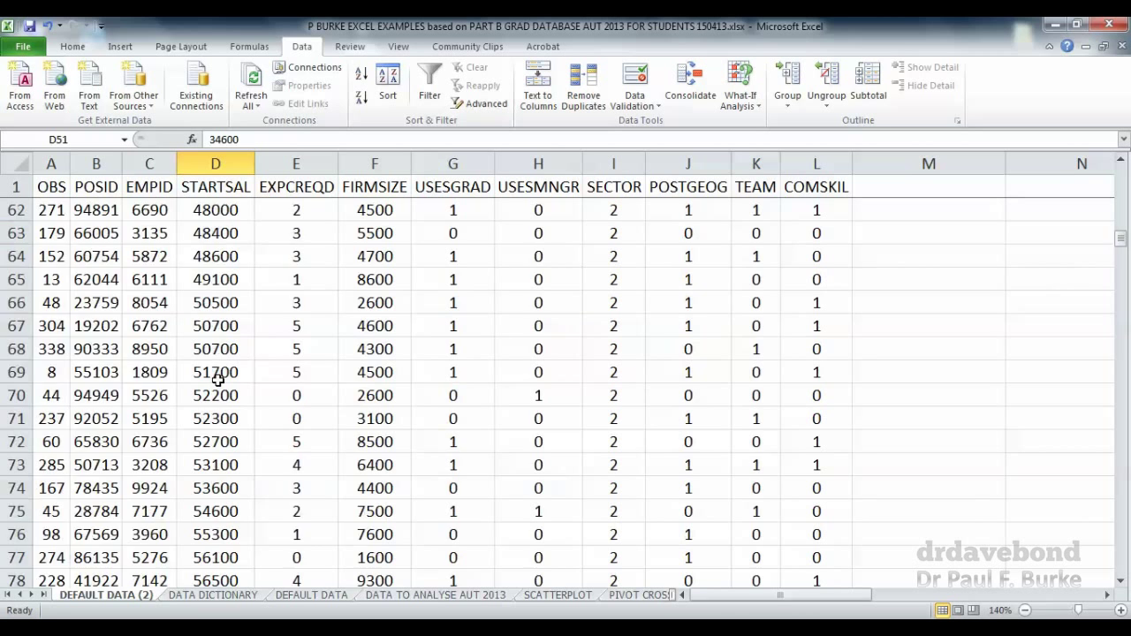
scroll(218, 378, down, 9)
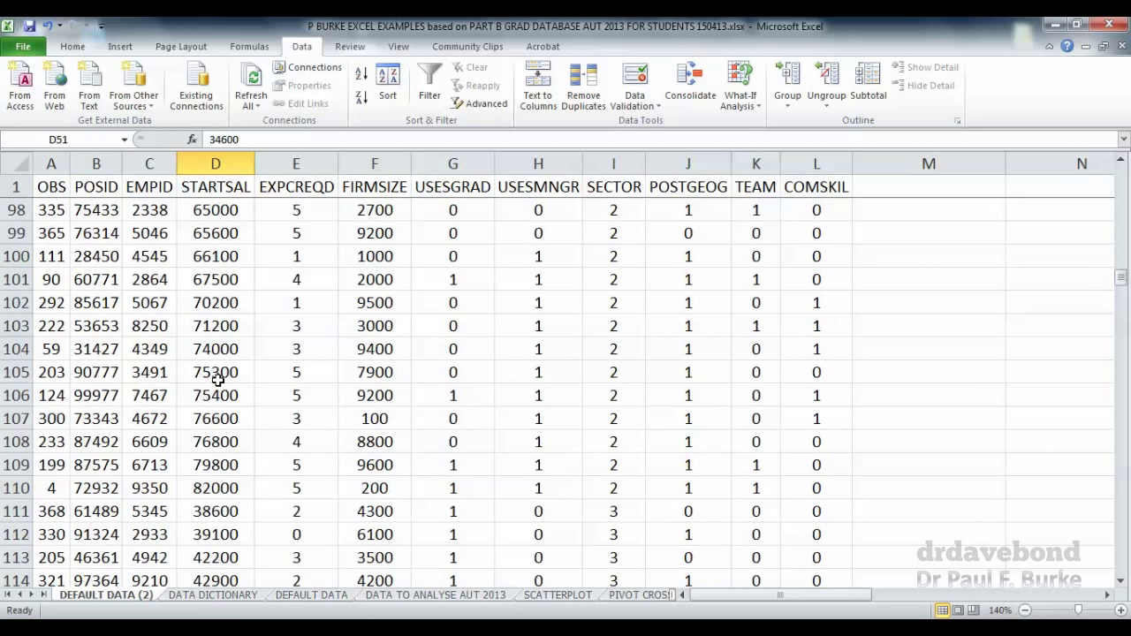
click(221, 395)
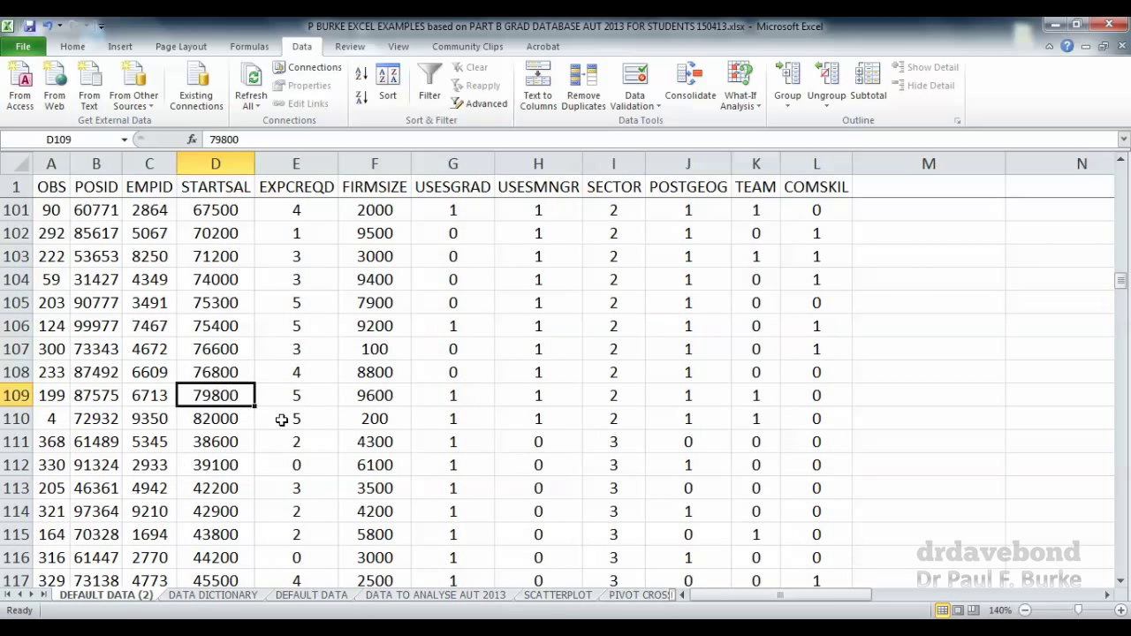
click(630, 423)
click(222, 425)
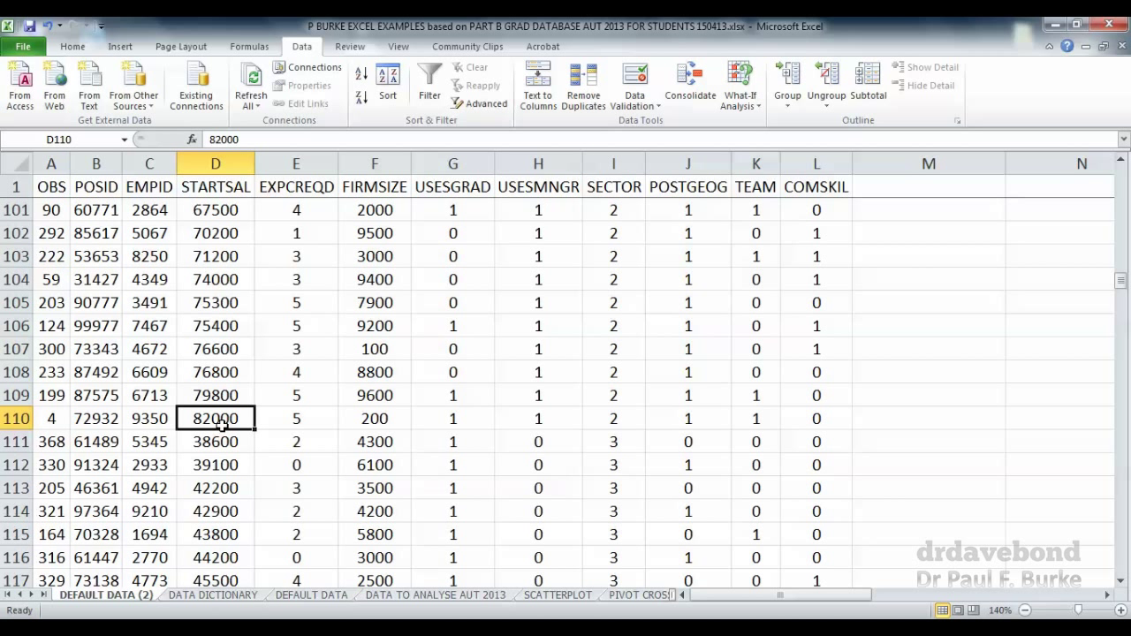
click(246, 446)
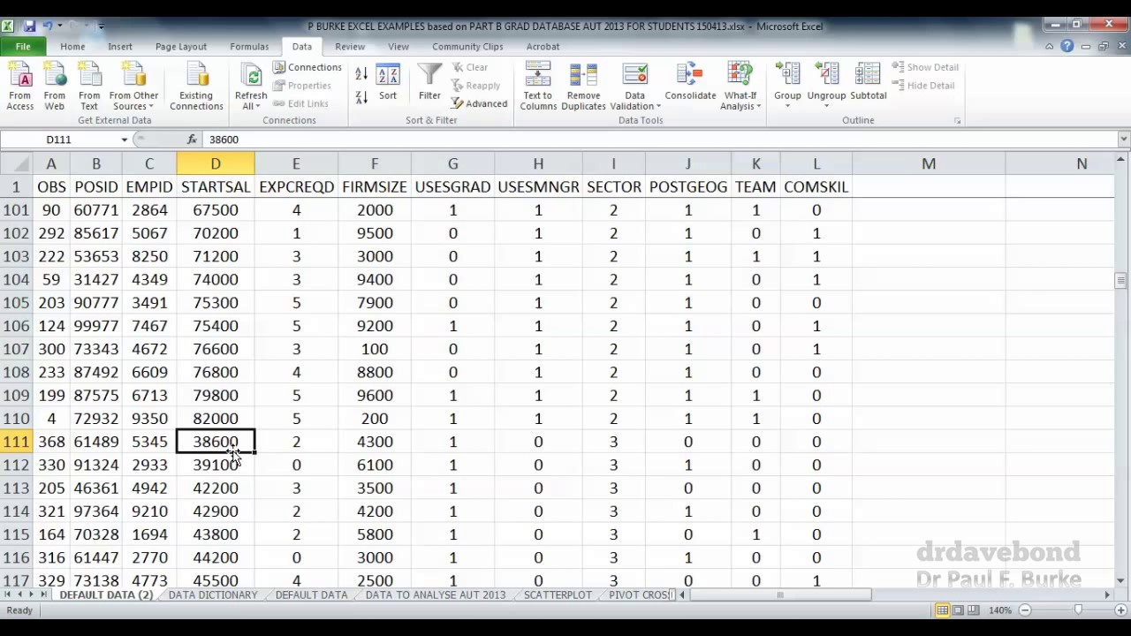
Change the STARTSAL level of the two-level sort to Largest to Smallest, keeping SECTOR Smallest to Largest, and apply it
scroll(234, 455, down, 3)
scroll(233, 451, up, 6)
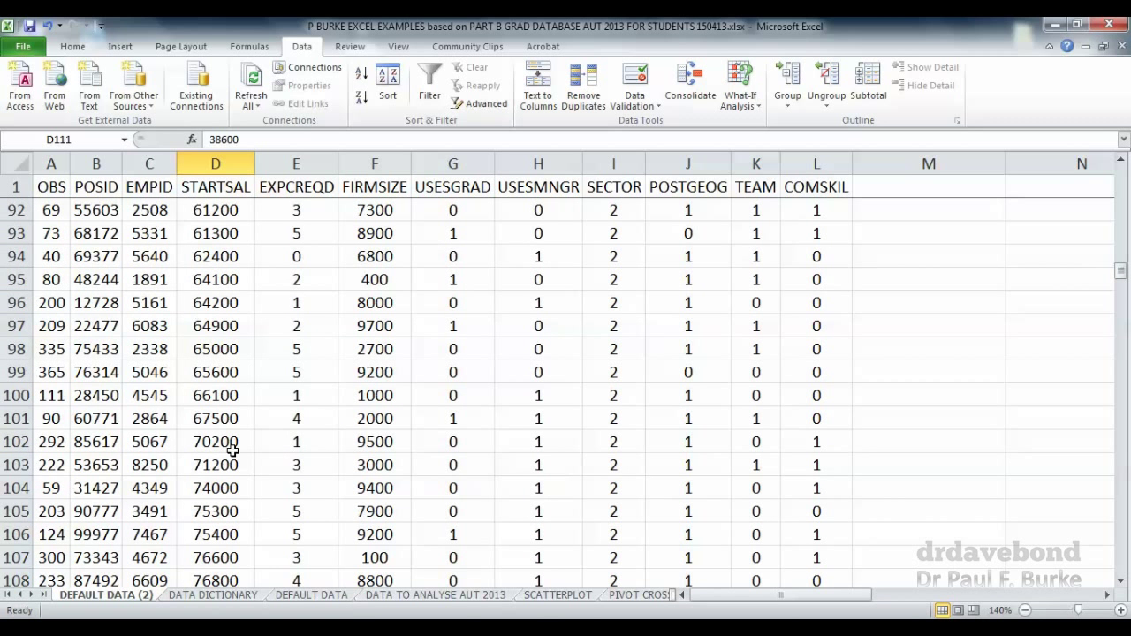
scroll(233, 450, up, 6)
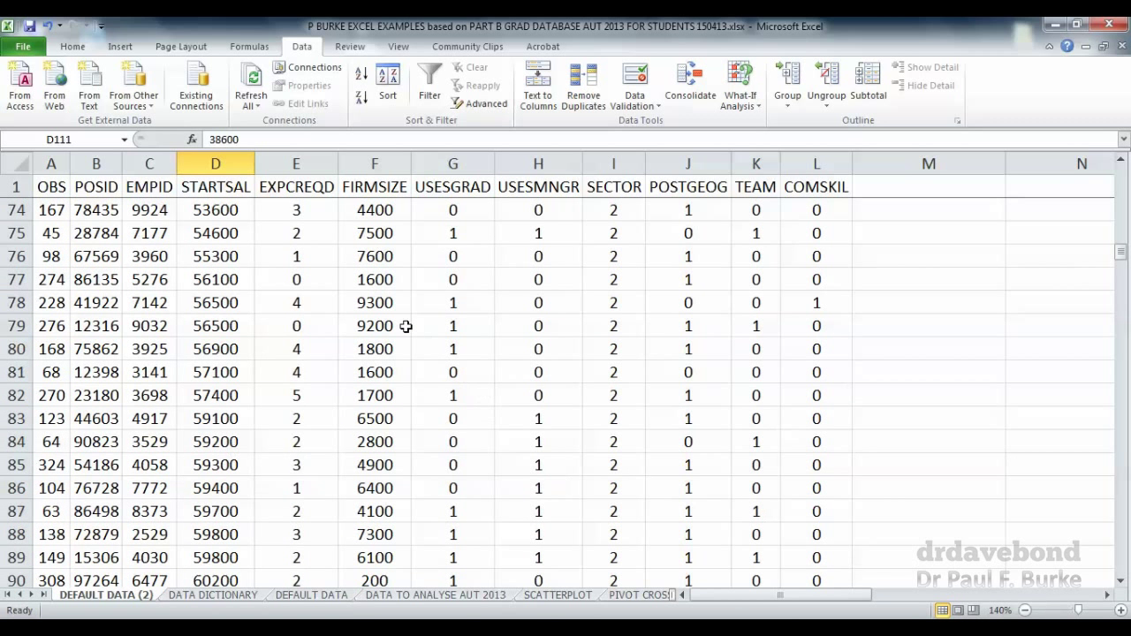
click(389, 96)
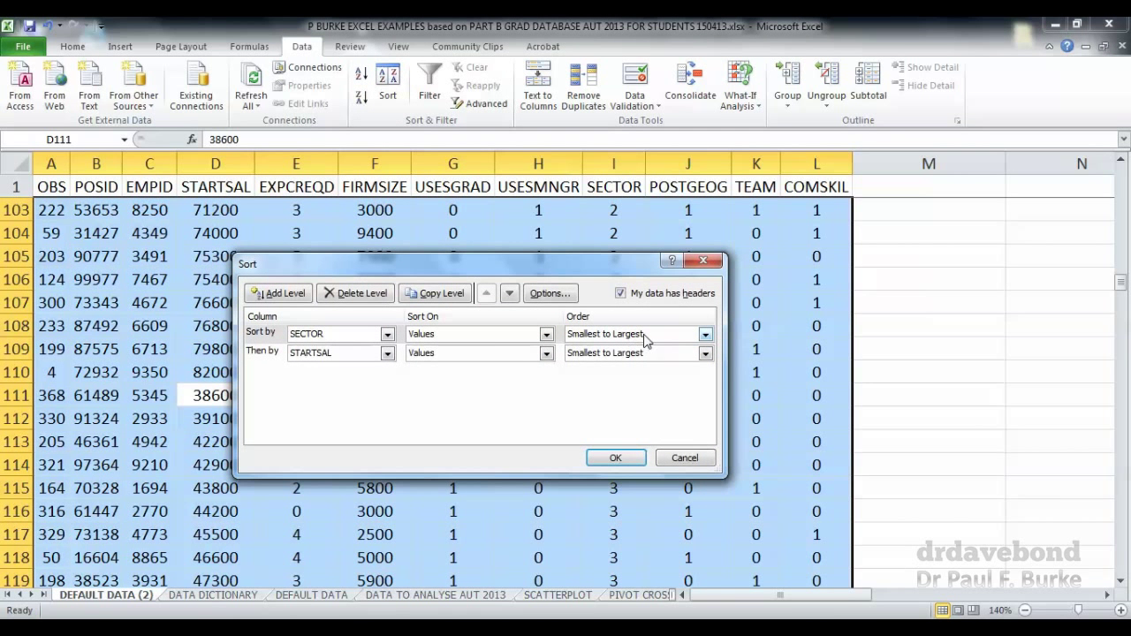
click(708, 353)
click(658, 379)
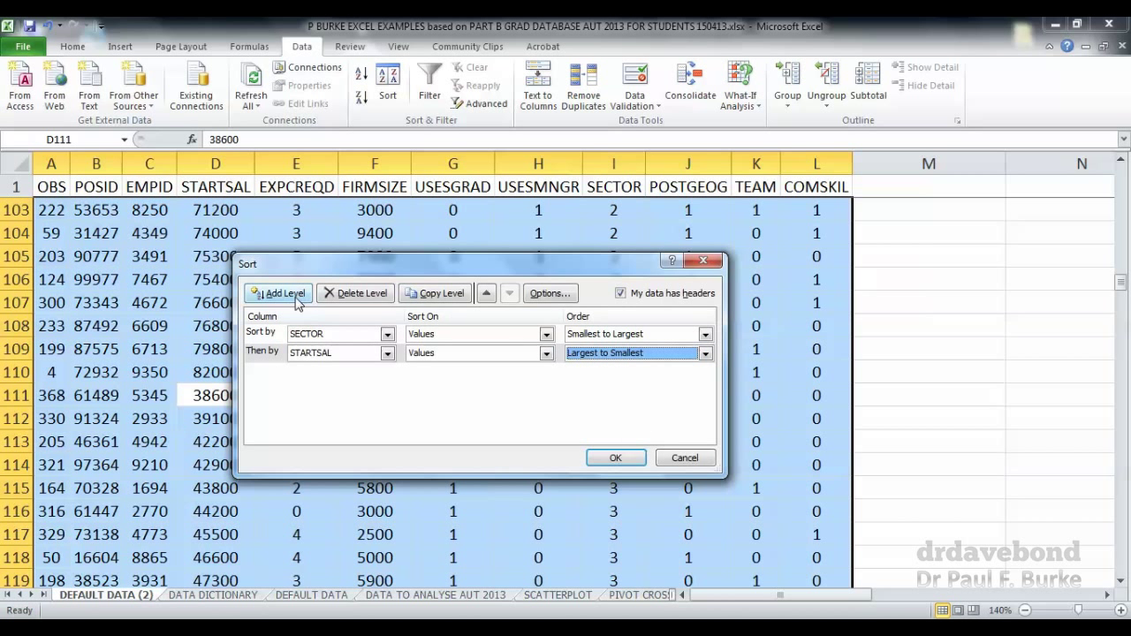
click(616, 458)
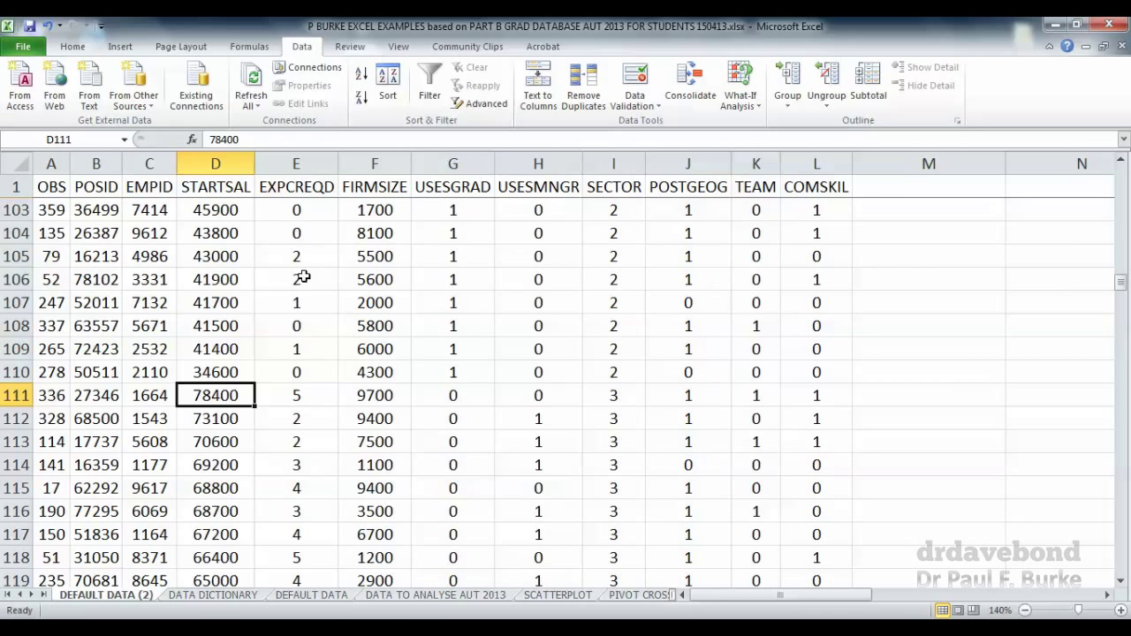
Sort the whole data set, columns A to L, by OBS from smallest to largest to restore the original record order
click(251, 279)
scroll(255, 281, up, 7)
scroll(314, 275, up, 6)
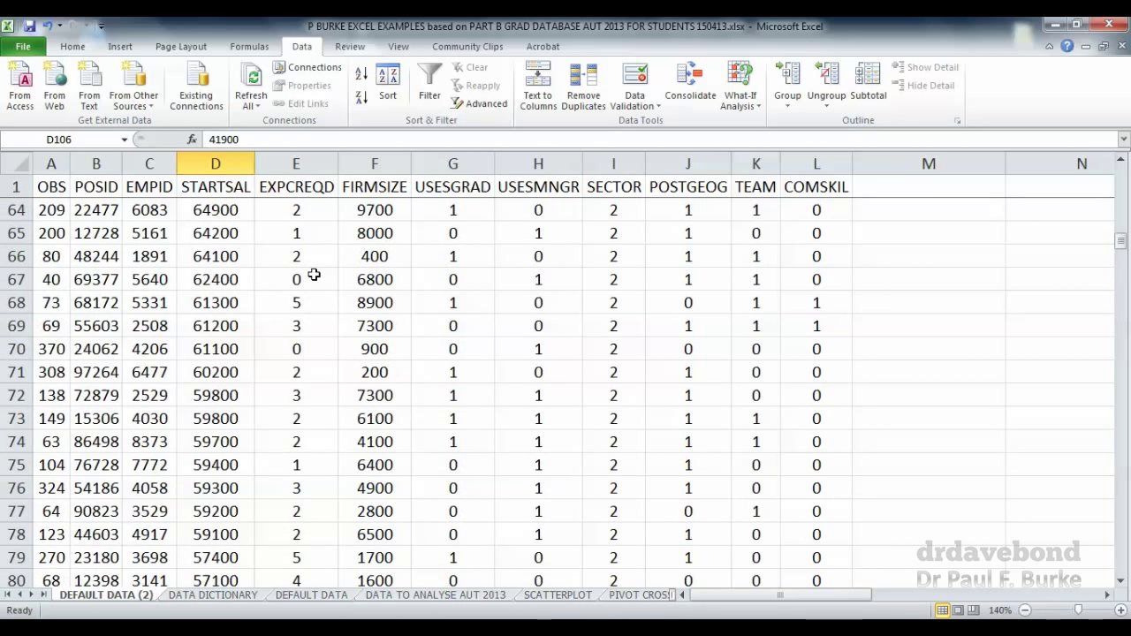
scroll(314, 275, up, 20)
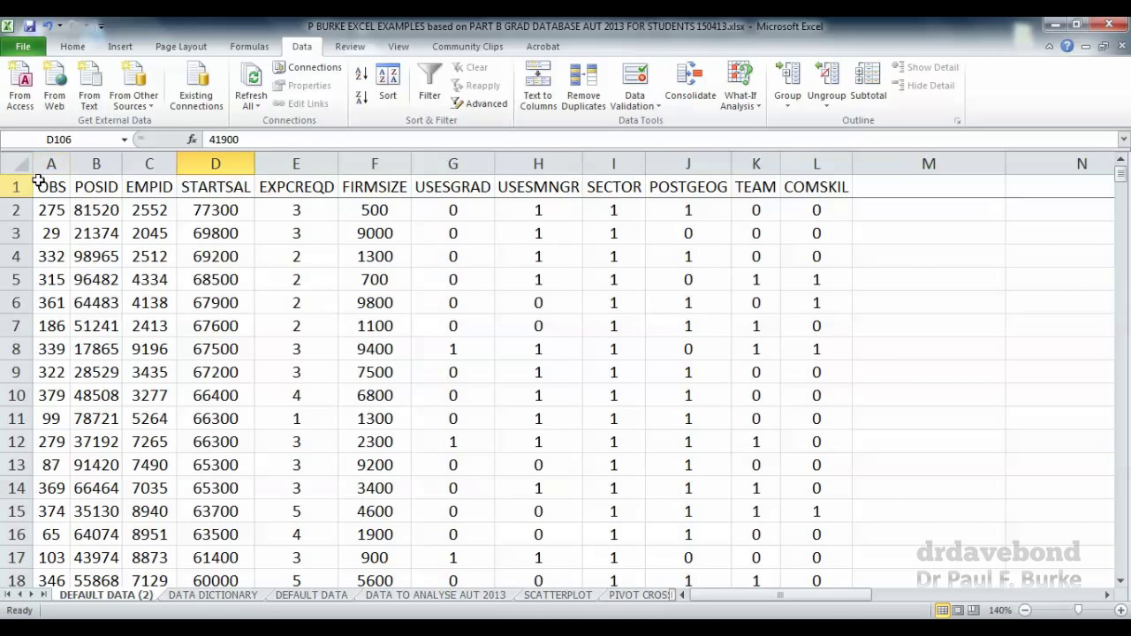
drag(50, 164, 790, 218)
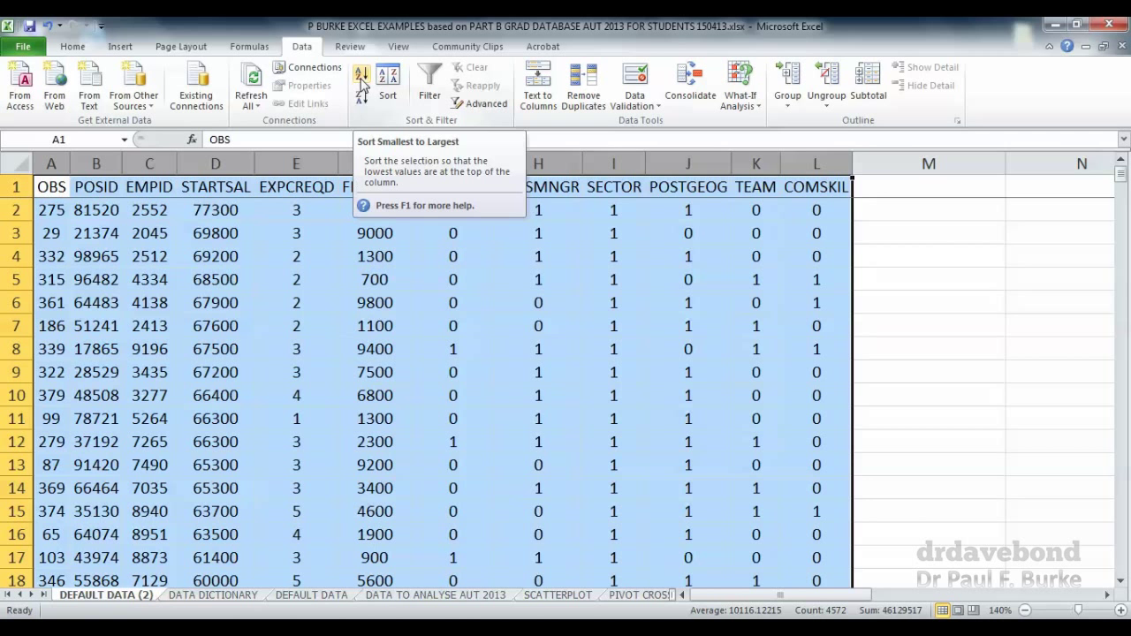
click(360, 80)
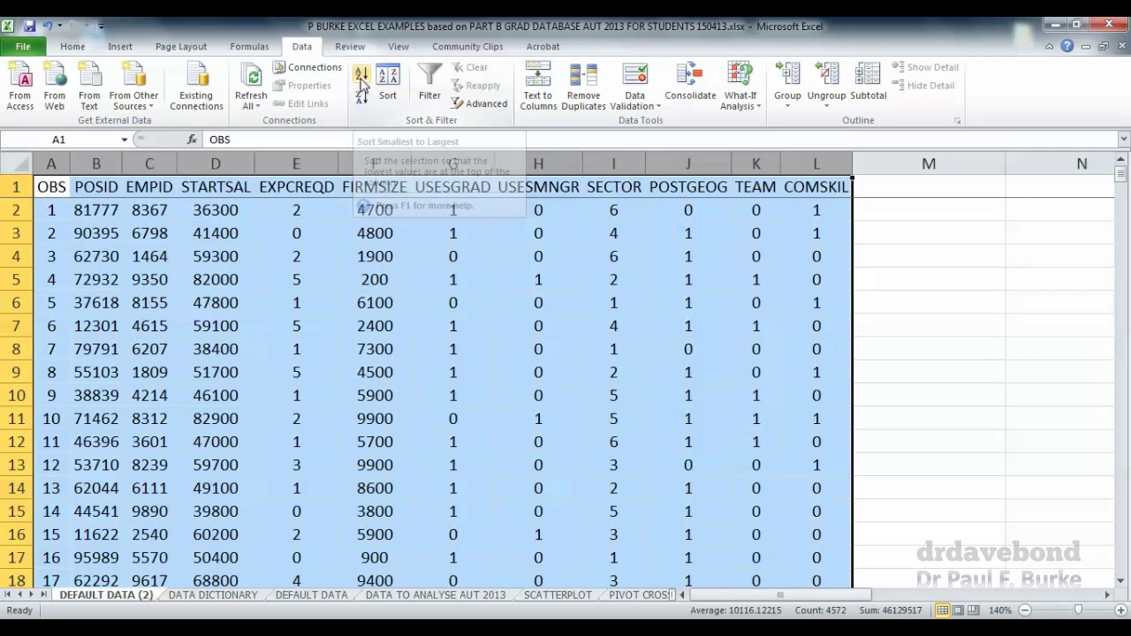
click(55, 232)
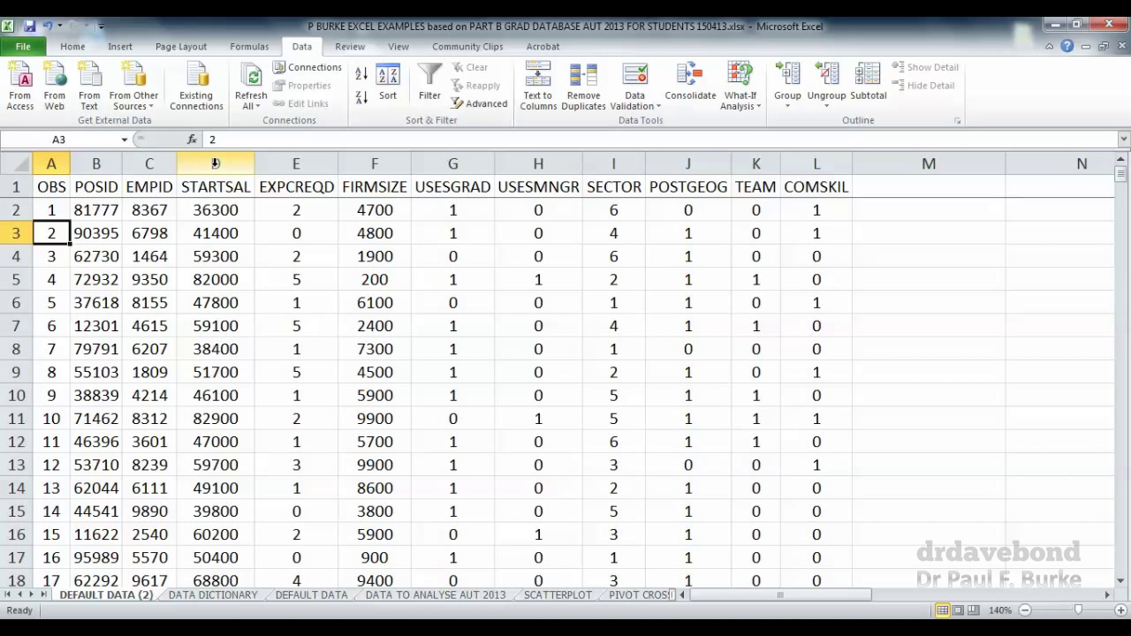
Sort only columns D to L by STARTSAL from smallest to largest, leaving OBS, POSID and EMPID out of the sort
drag(215, 164, 818, 181)
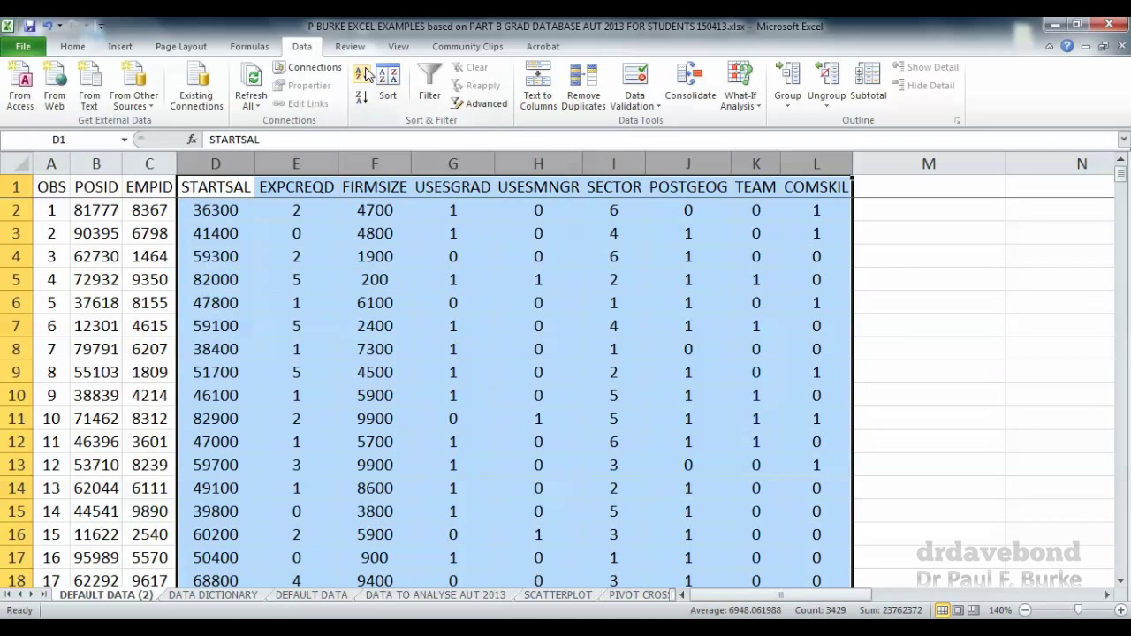
click(363, 76)
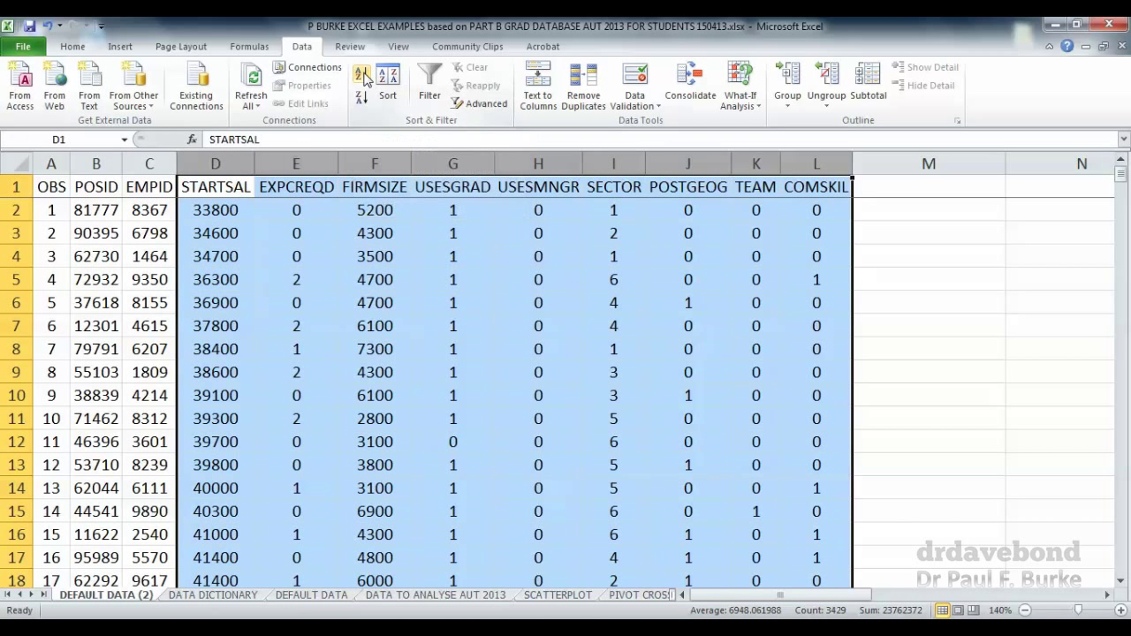